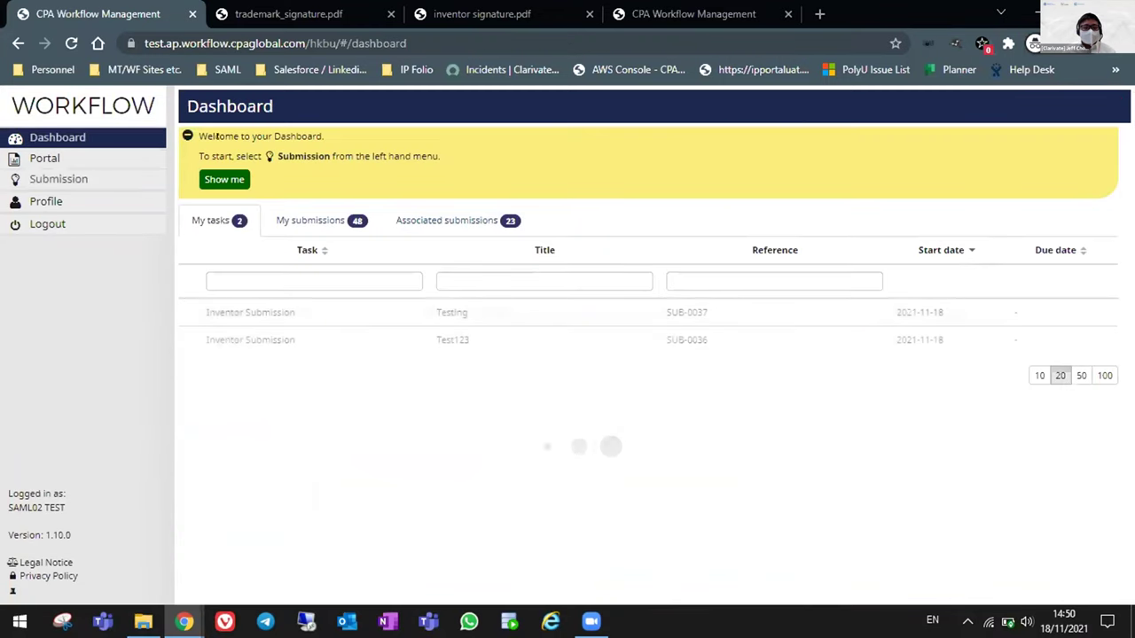
Start a new HKBU_Copyright submission from the Submissions list under Copyright.
left_click(58, 179)
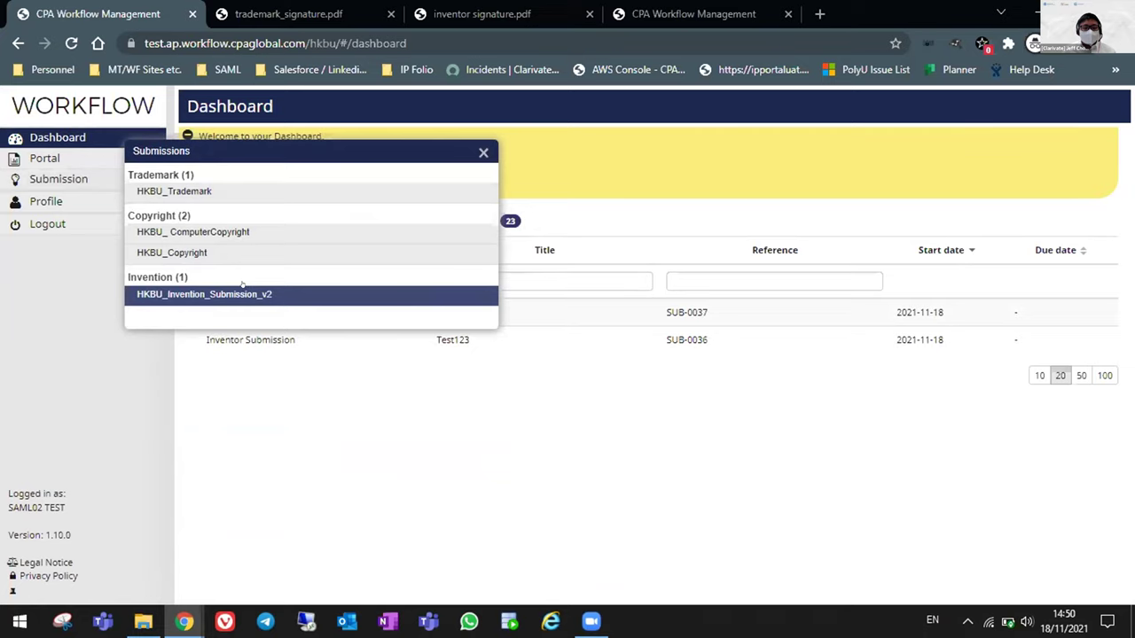
left_click(177, 254)
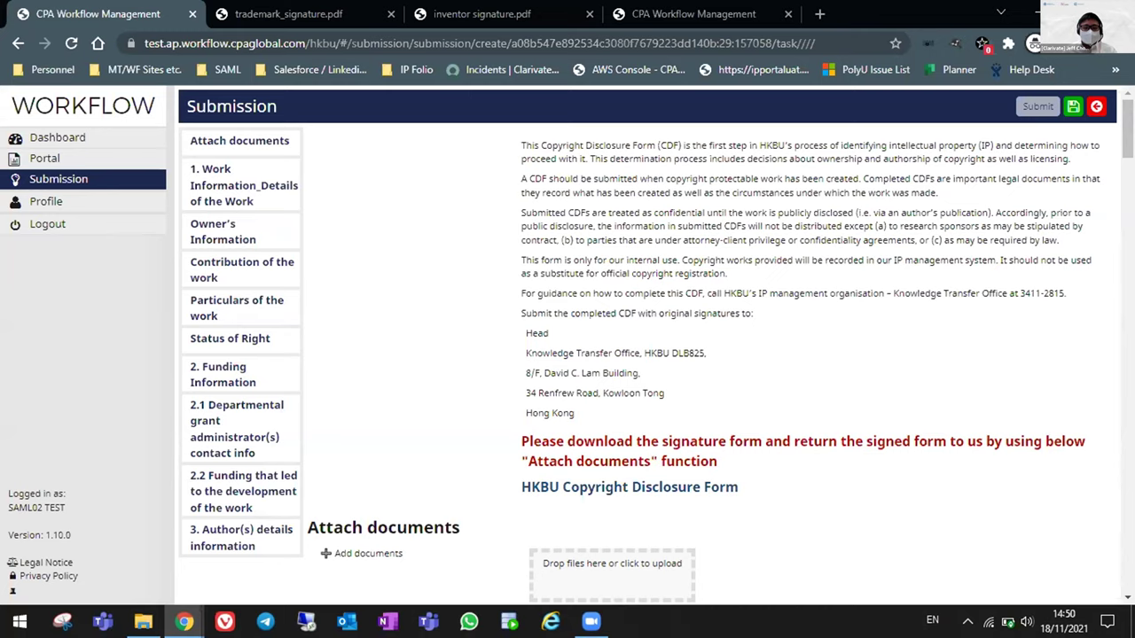
Scroll down the introduction and open copyright_signature.pdf from the HKBU Copyright Disclosure Form link.
scroll(656, 259, "down", 3)
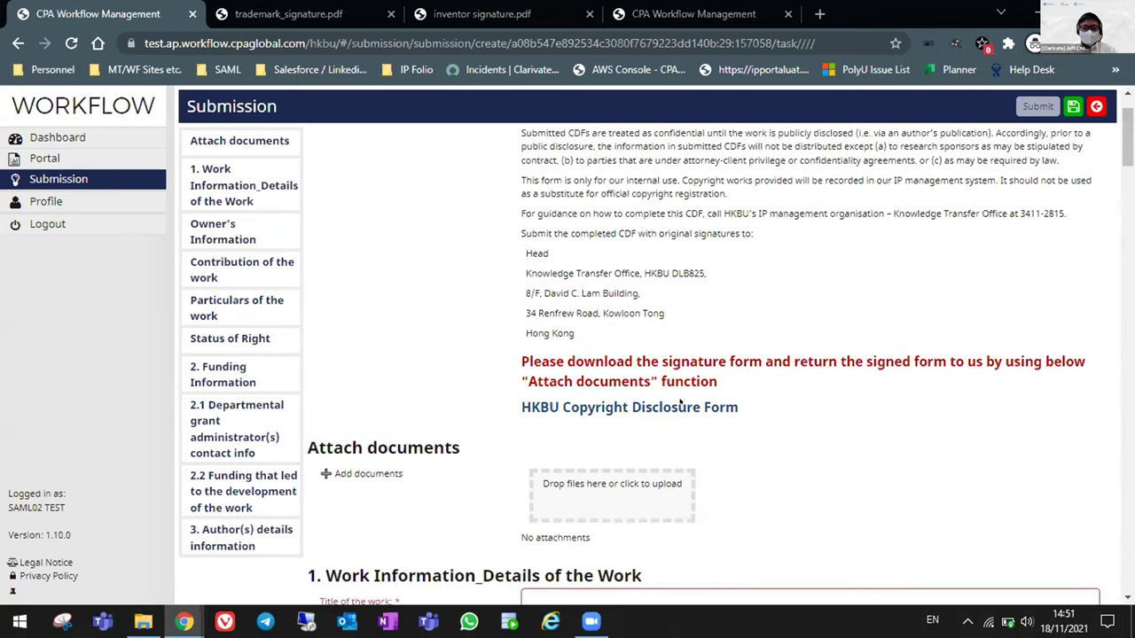
left_click_drag(522, 277, 746, 297)
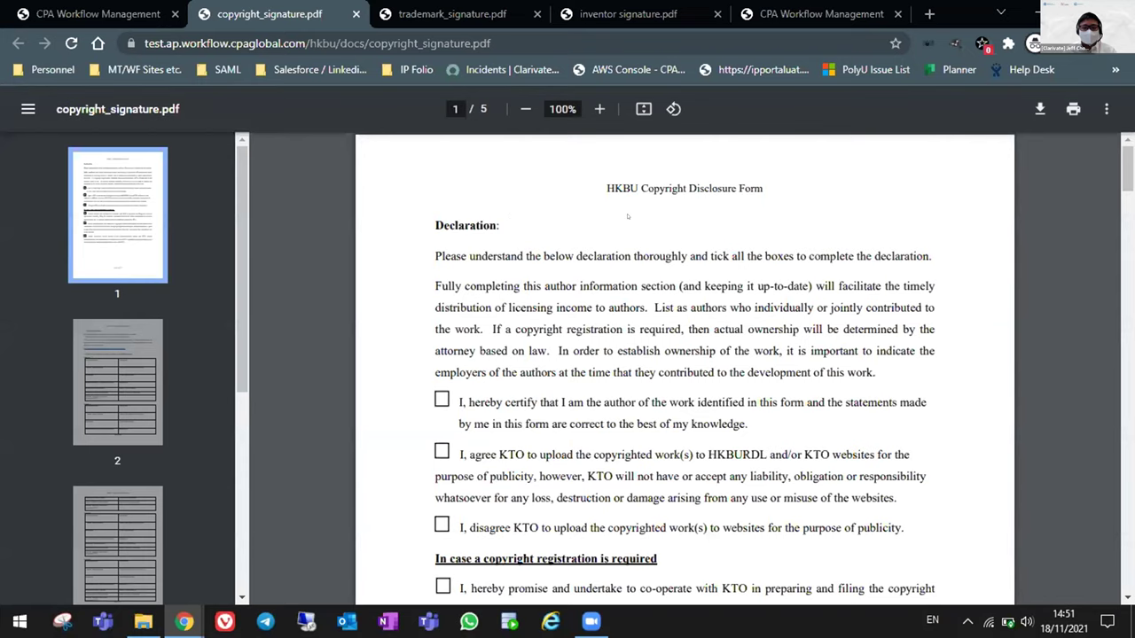
Return to the CPA Workflow tab and scroll to section 1, Work Information_Details of the Work.
left_click(125, 15)
scroll(1120, 179, "down", 3)
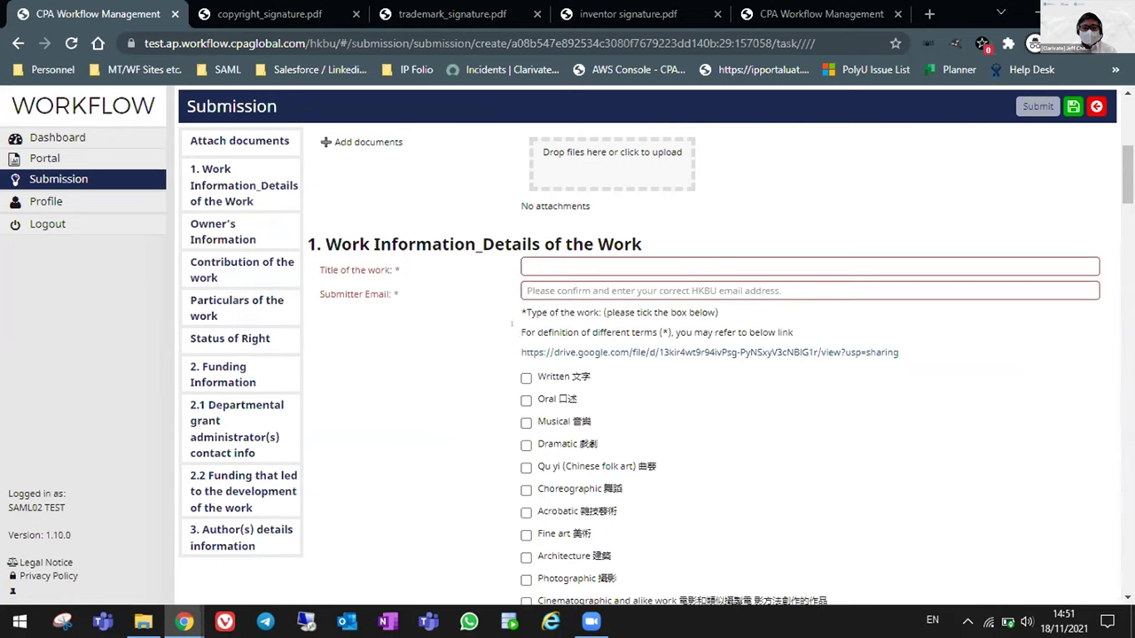
left_click_drag(512, 323, 794, 332)
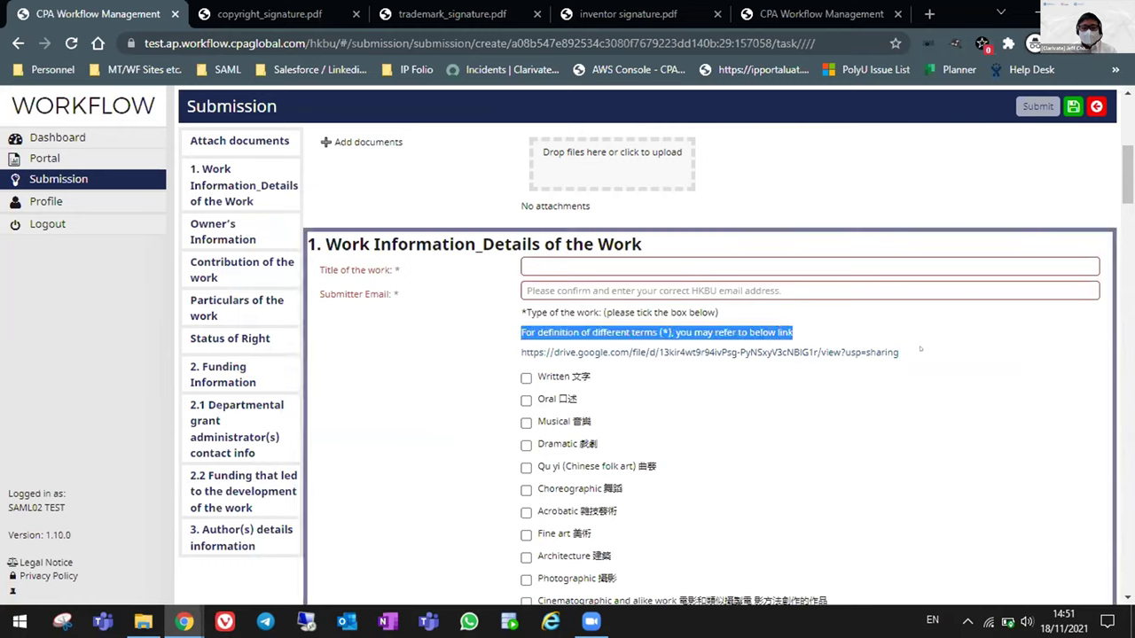
left_click_drag(898, 352, 510, 352)
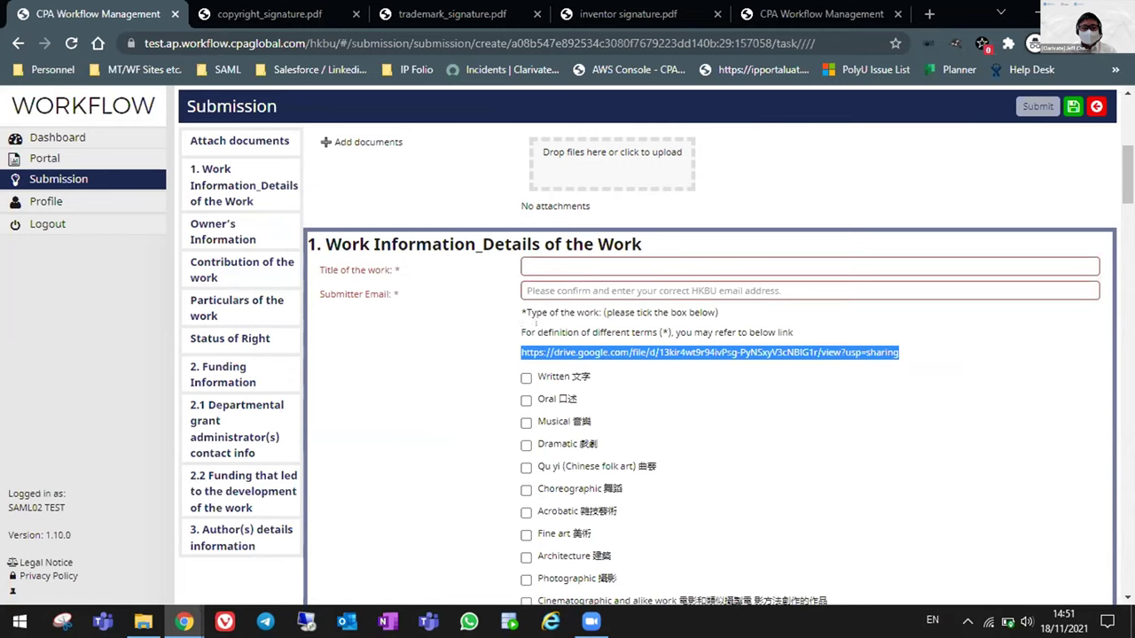
left_click_drag(318, 293, 393, 295)
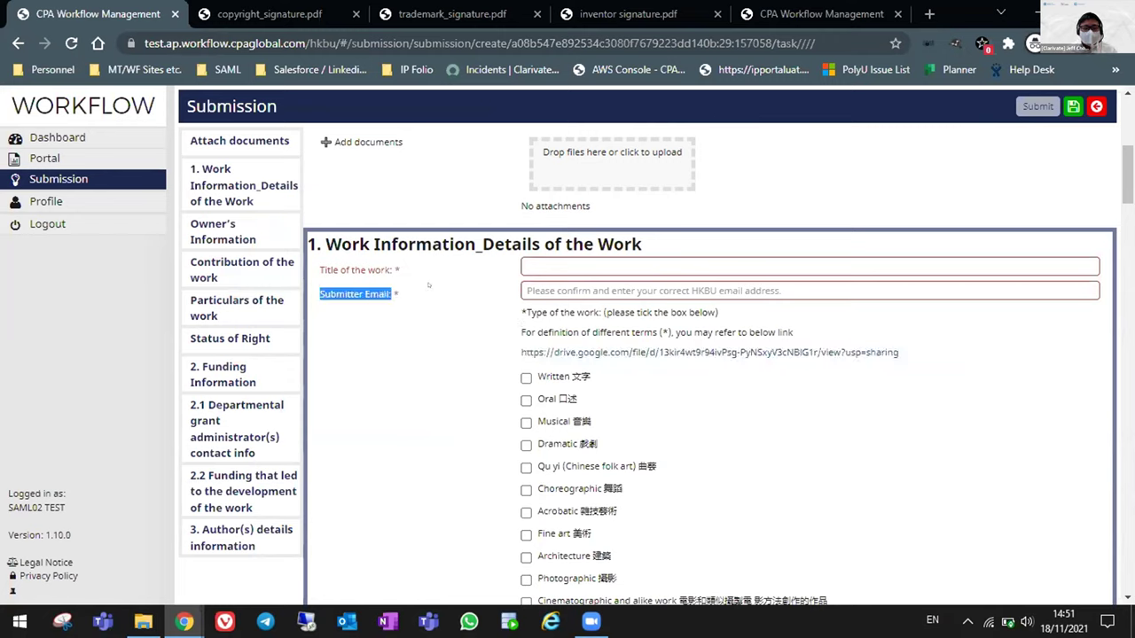
left_click(602, 283)
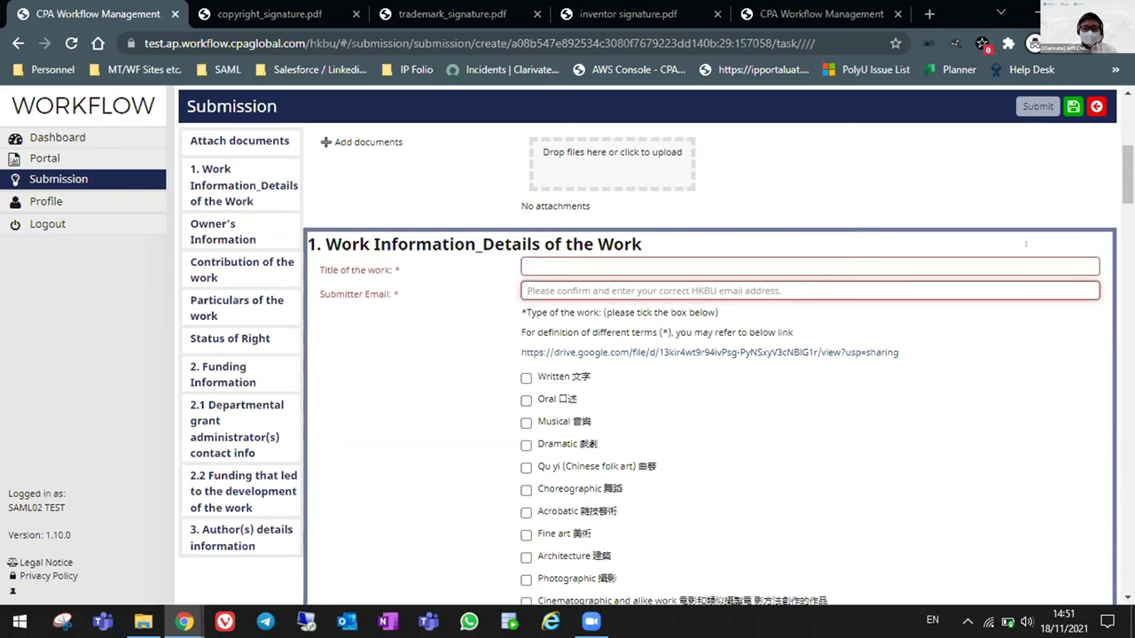
scroll(1121, 230, "down", 6)
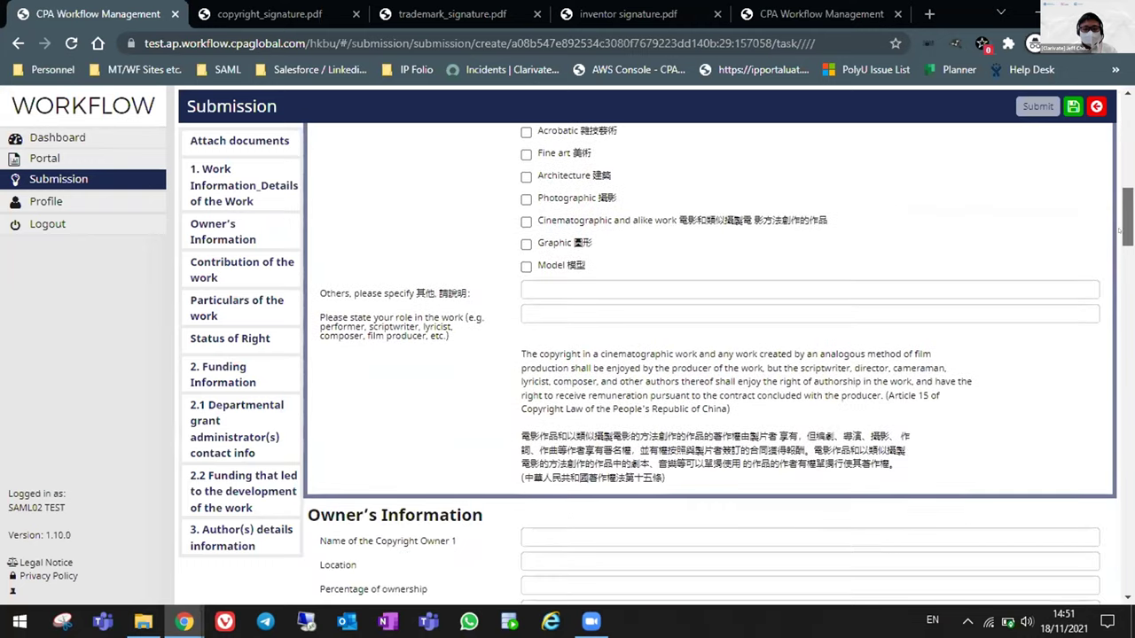
scroll(1120, 232, "down", 3)
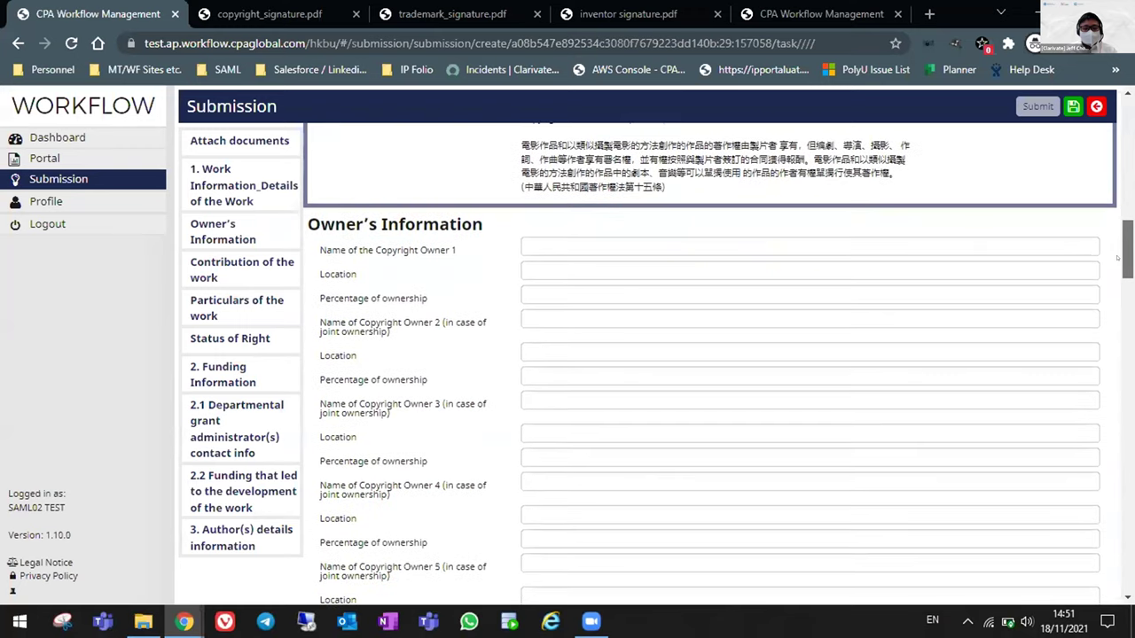
left_click_drag(307, 224, 483, 224)
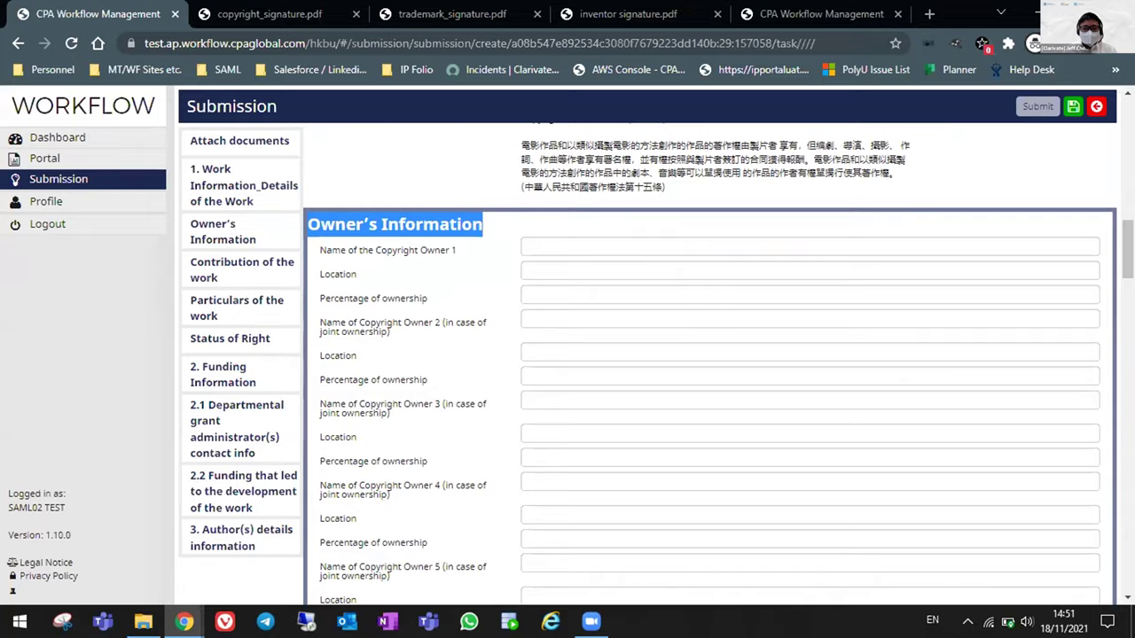
scroll(709, 364, "down", 6)
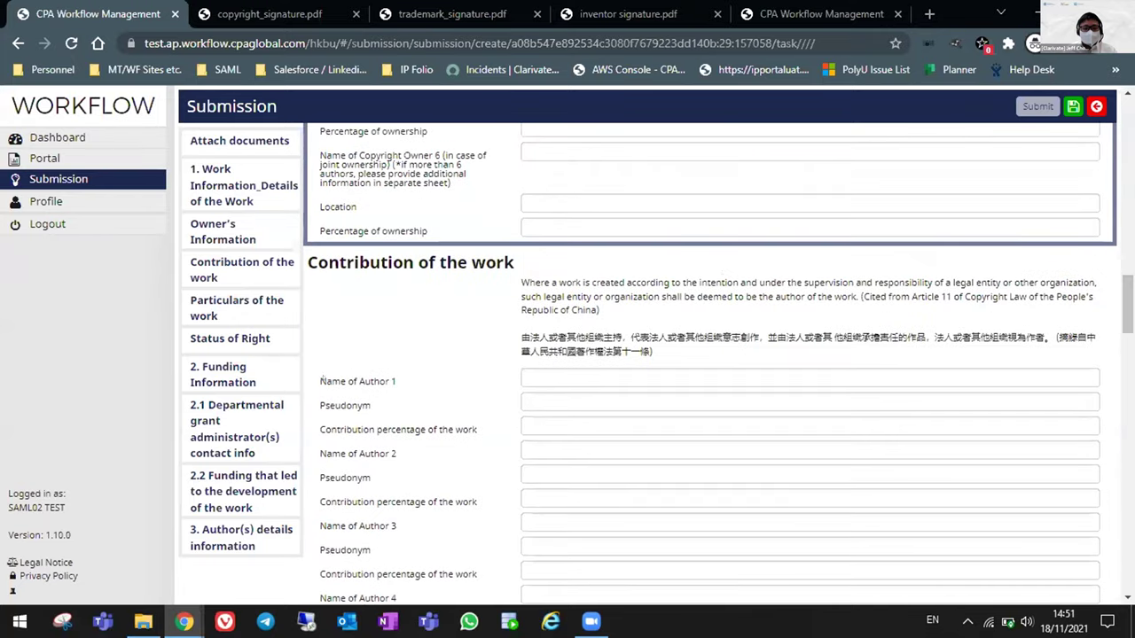
left_click_drag(318, 378, 401, 378)
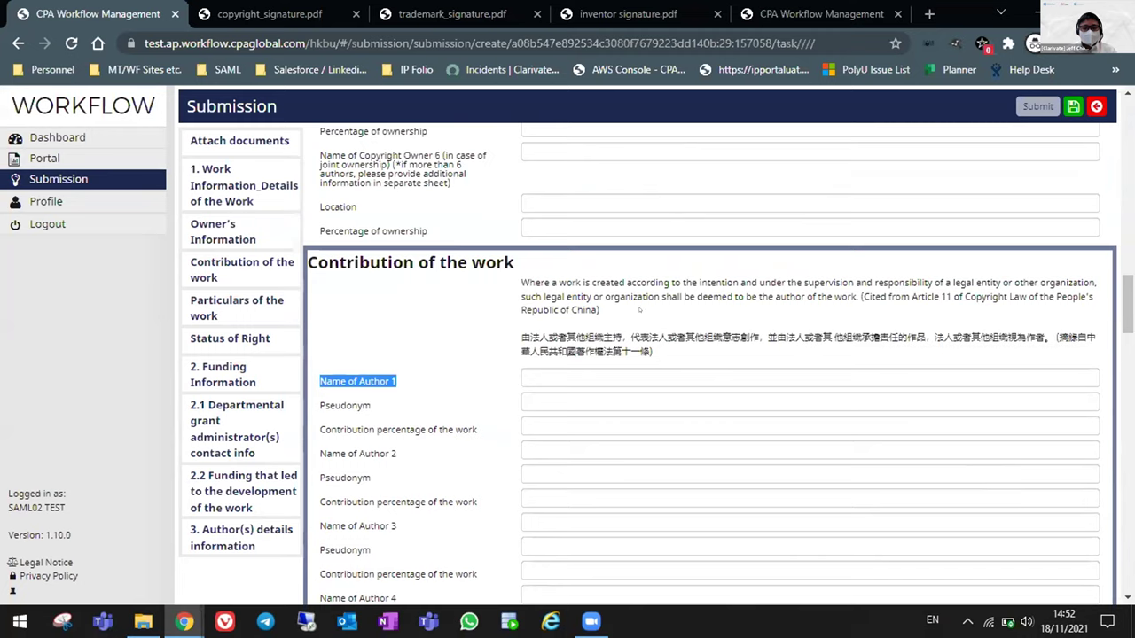
scroll(639, 310, "up", 5)
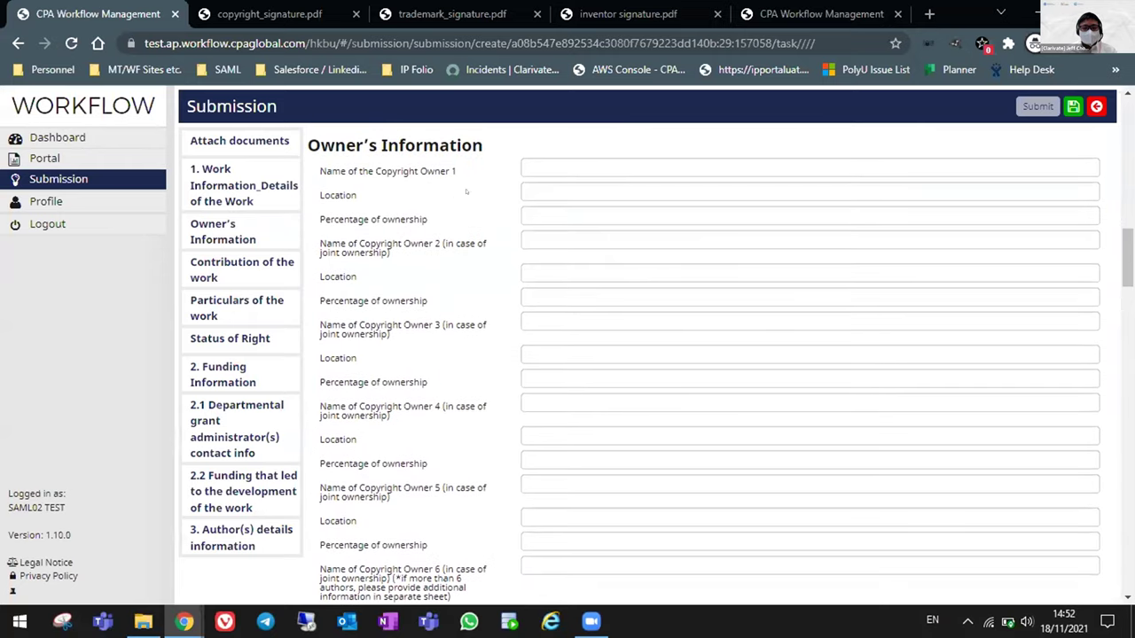
Scroll past the rental-rights and cinematographic-works notes down to sections 2.1, 2.2 and 3.
left_click_drag(1124, 248, 1107, 457)
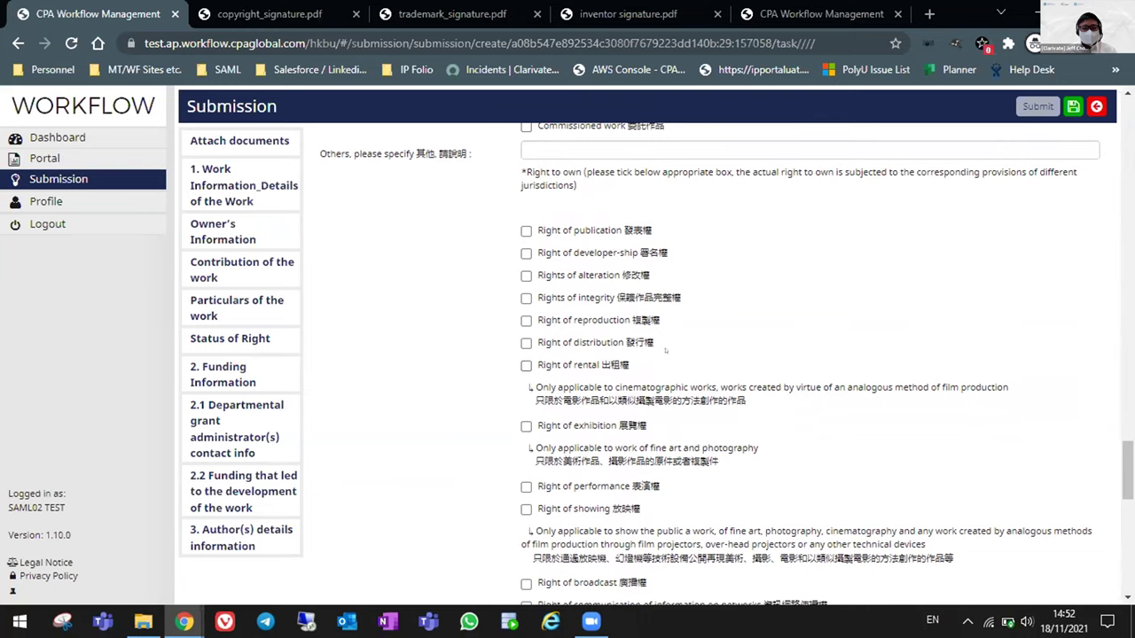
left_click_drag(751, 399, 597, 401)
left_click_drag(533, 389, 776, 401)
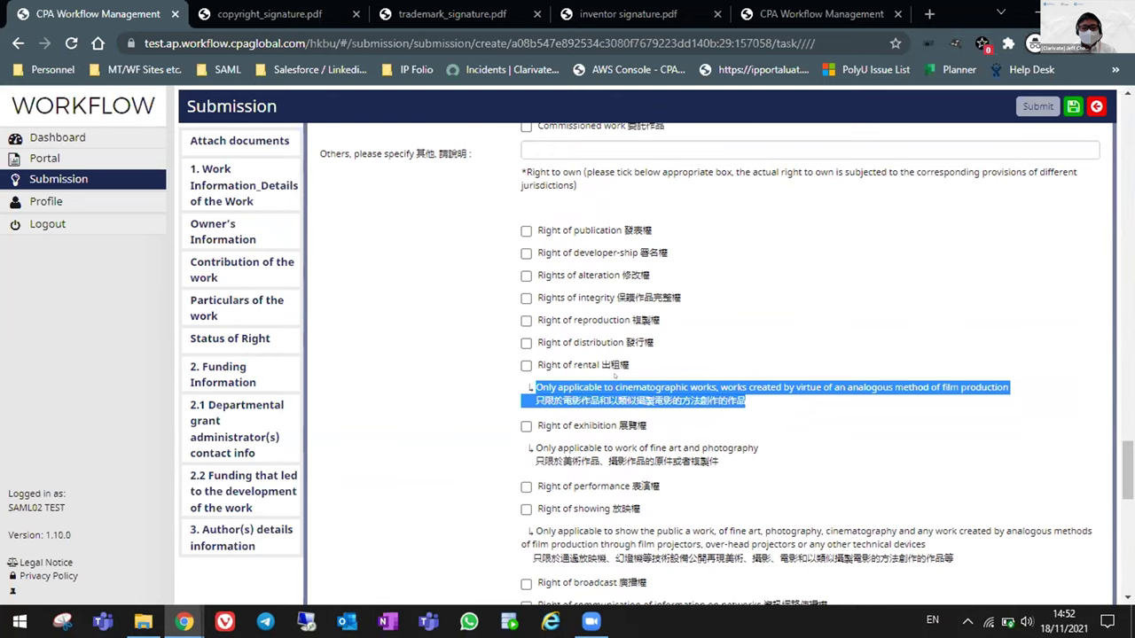
left_click_drag(1126, 448, 1107, 560)
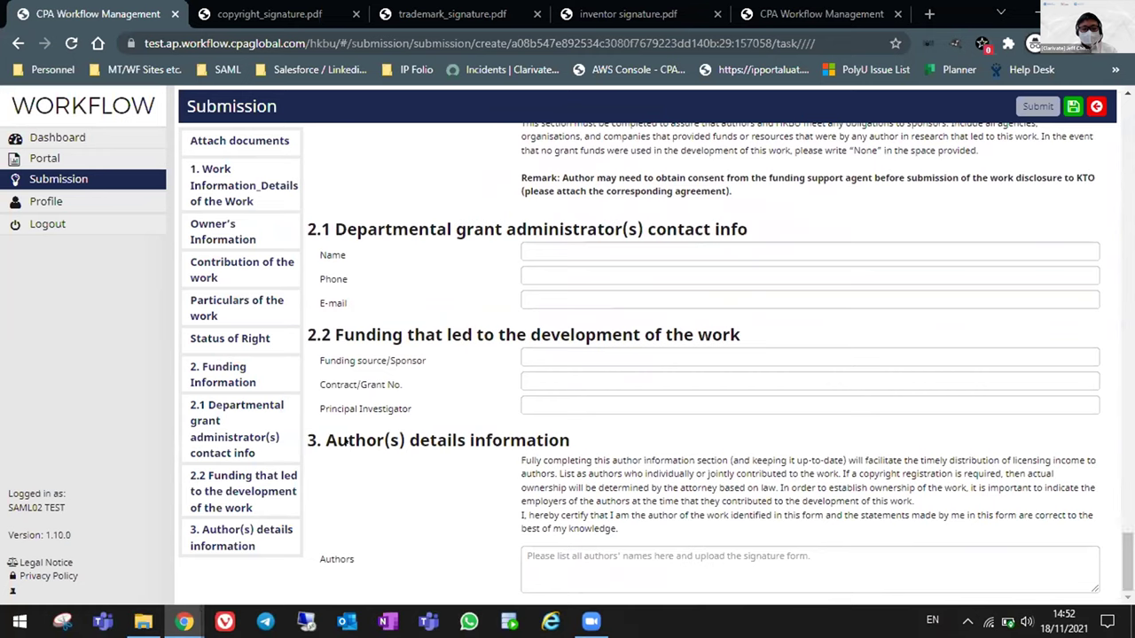
Highlight the Author(s) details heading, then go back up to the form's introduction.
left_click_drag(325, 441, 451, 475)
left_click(452, 471)
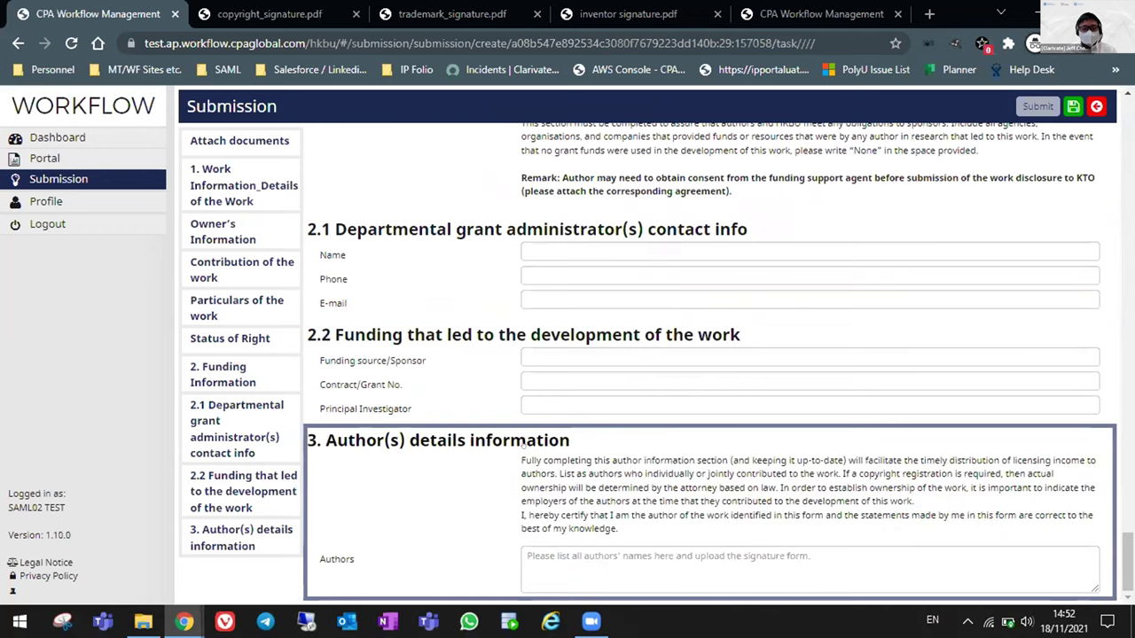
scroll(522, 469, "up", 3)
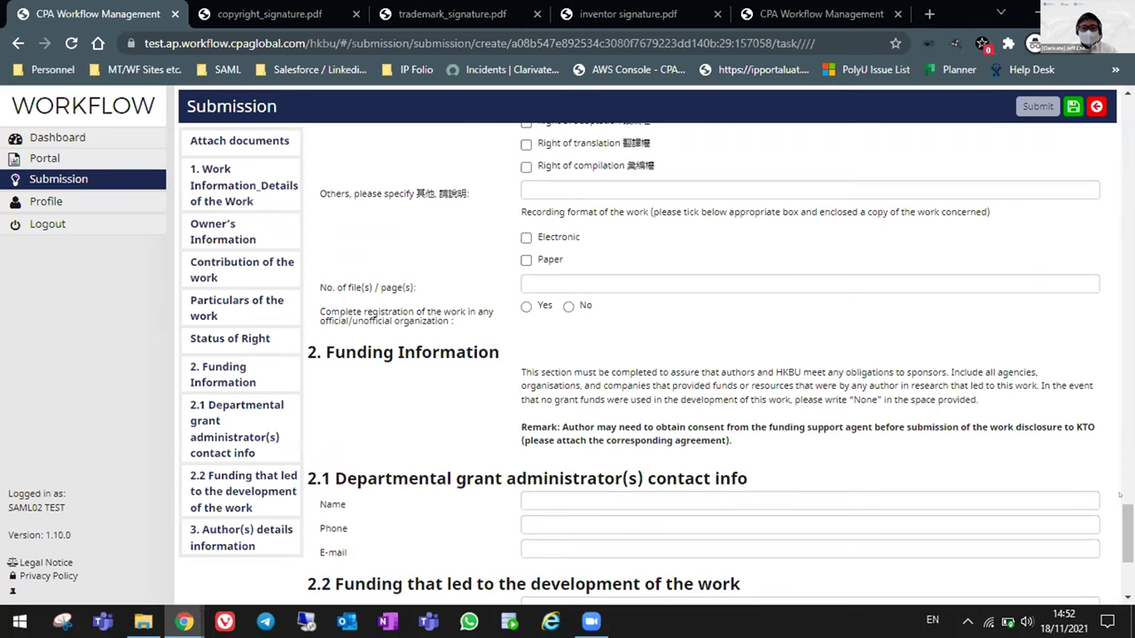
left_click_drag(1127, 523, 1126, 124)
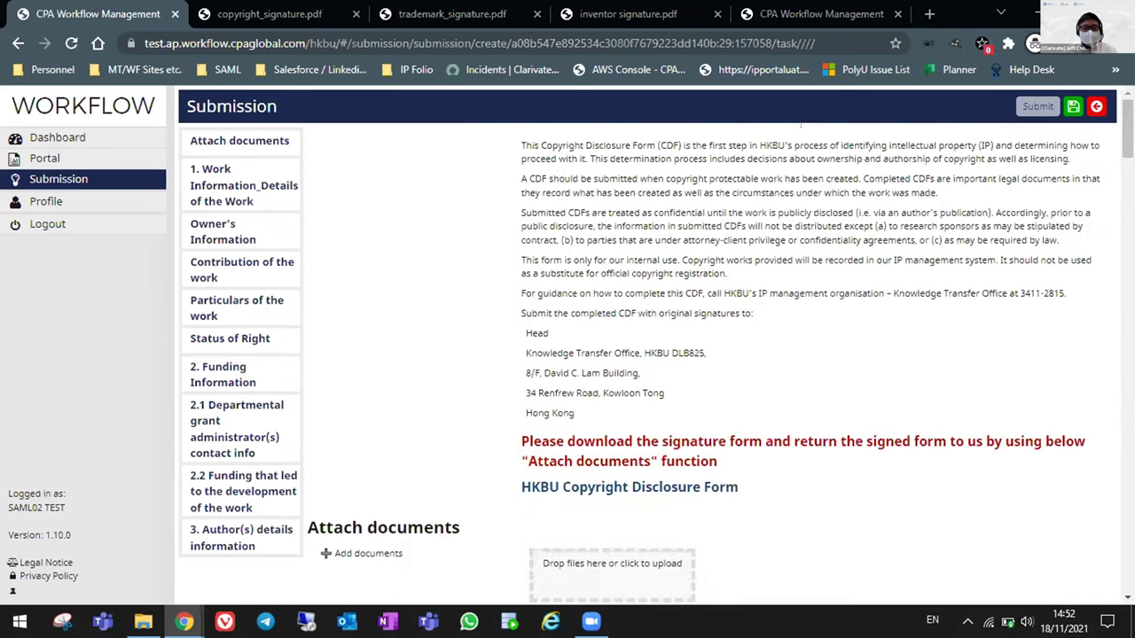
Highlight 'Add documents' in the Attach documents section and bring up the Training folder preview.
scroll(425, 298, "down", 3)
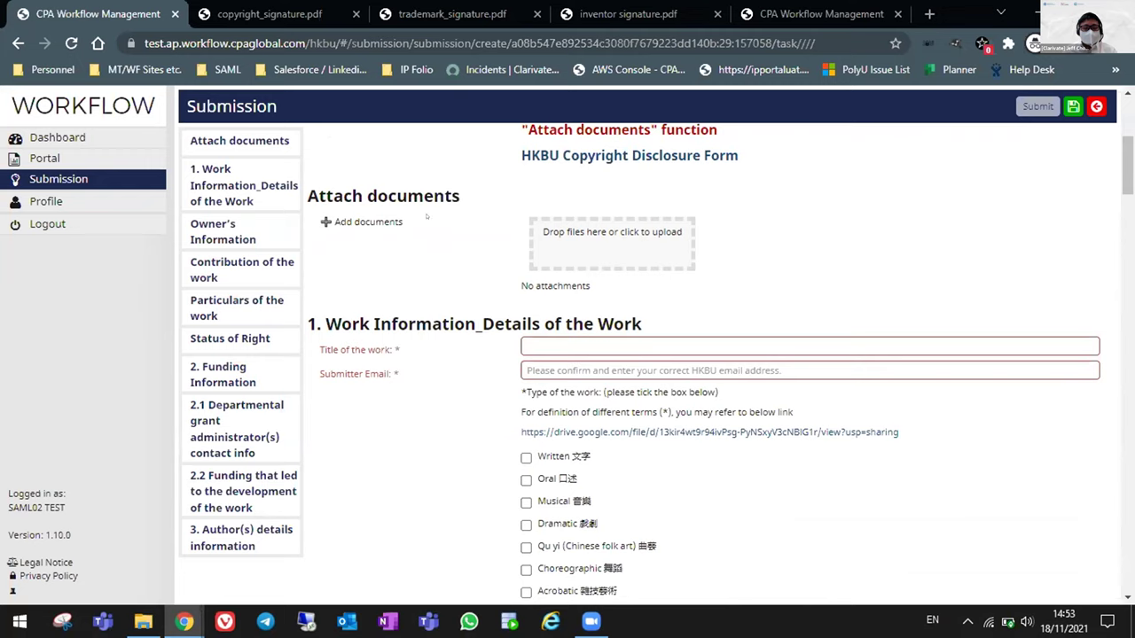
left_click_drag(333, 222, 404, 222)
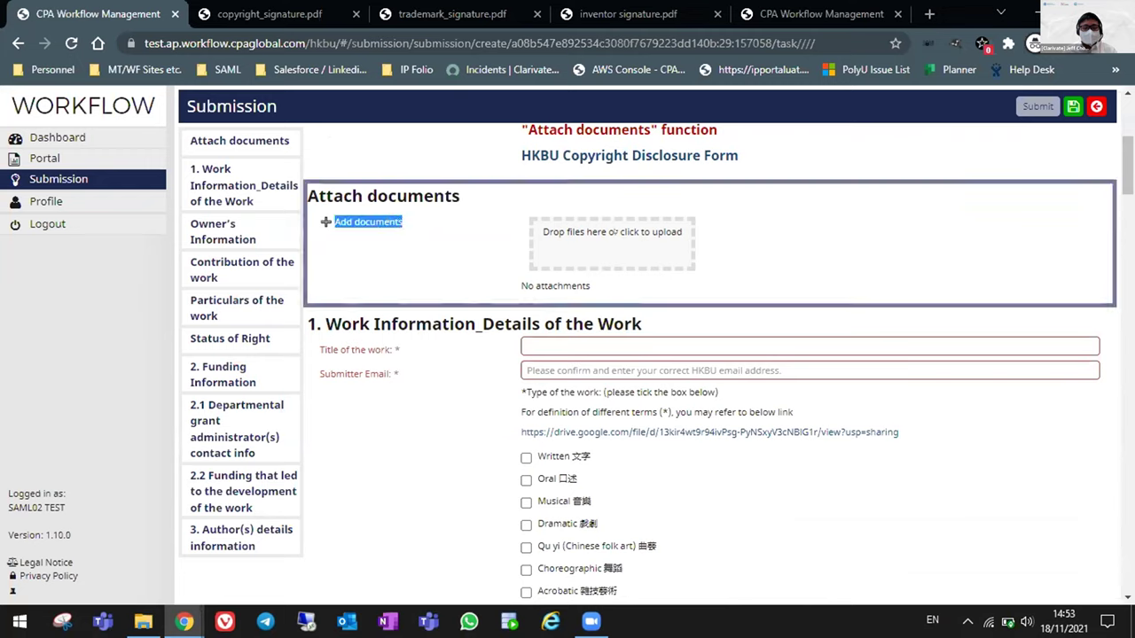
mouse_move(143, 622)
Select large_document_50mb.zip in the Training folder, then minimise File Explorer.
left_click(143, 622)
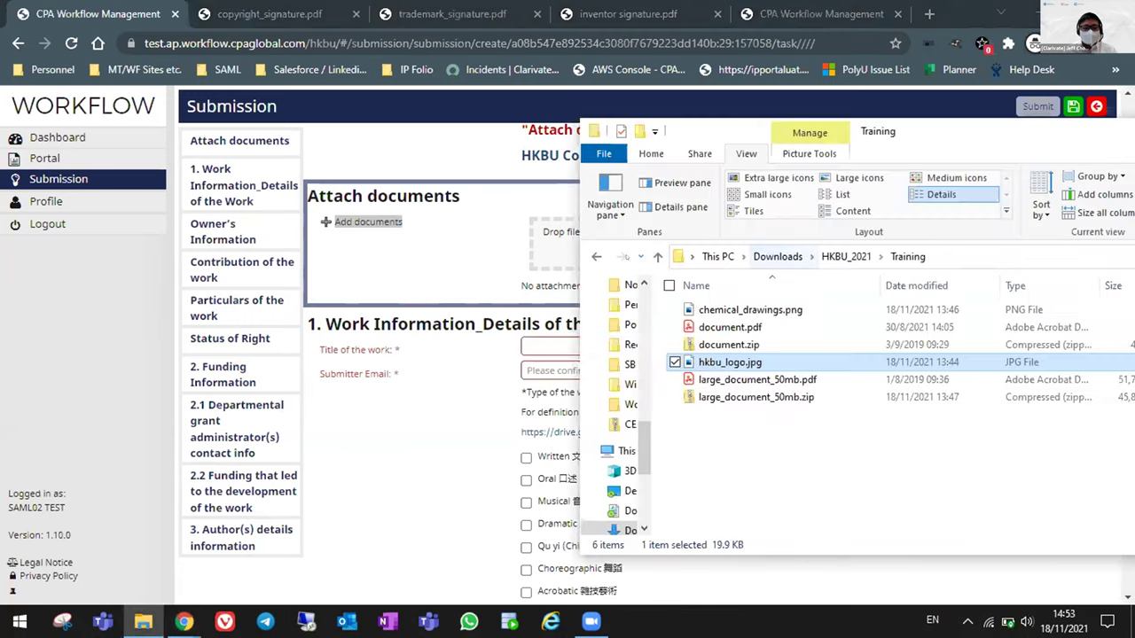
left_click_drag(734, 127, 804, 103)
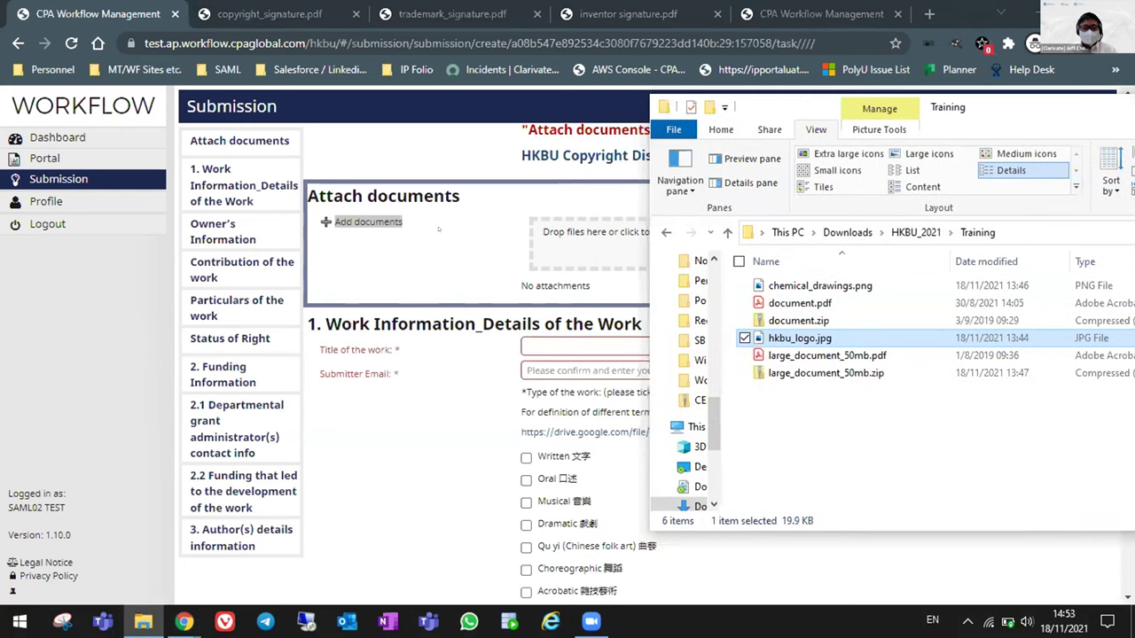
left_click(803, 394)
left_click(800, 373)
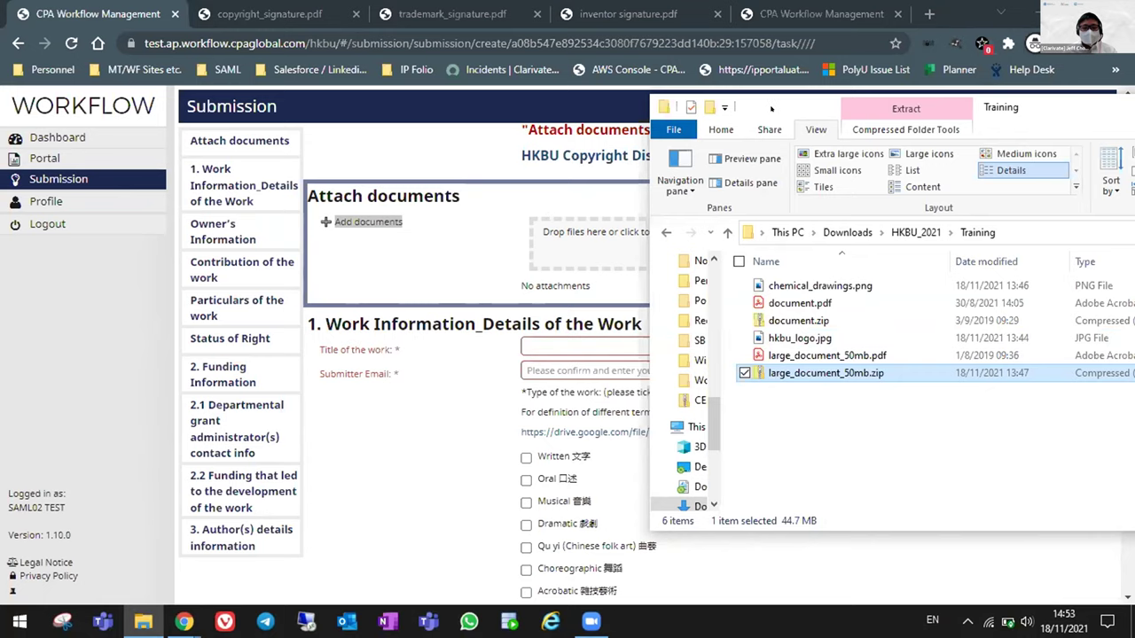
left_click_drag(772, 107, 601, 164)
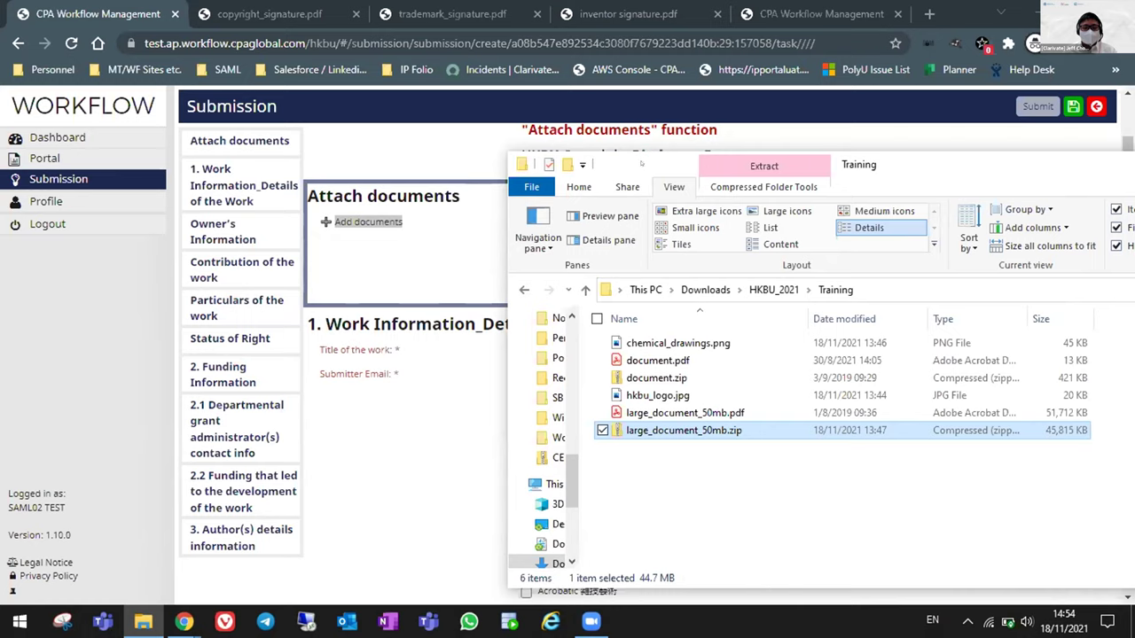
left_click(406, 268)
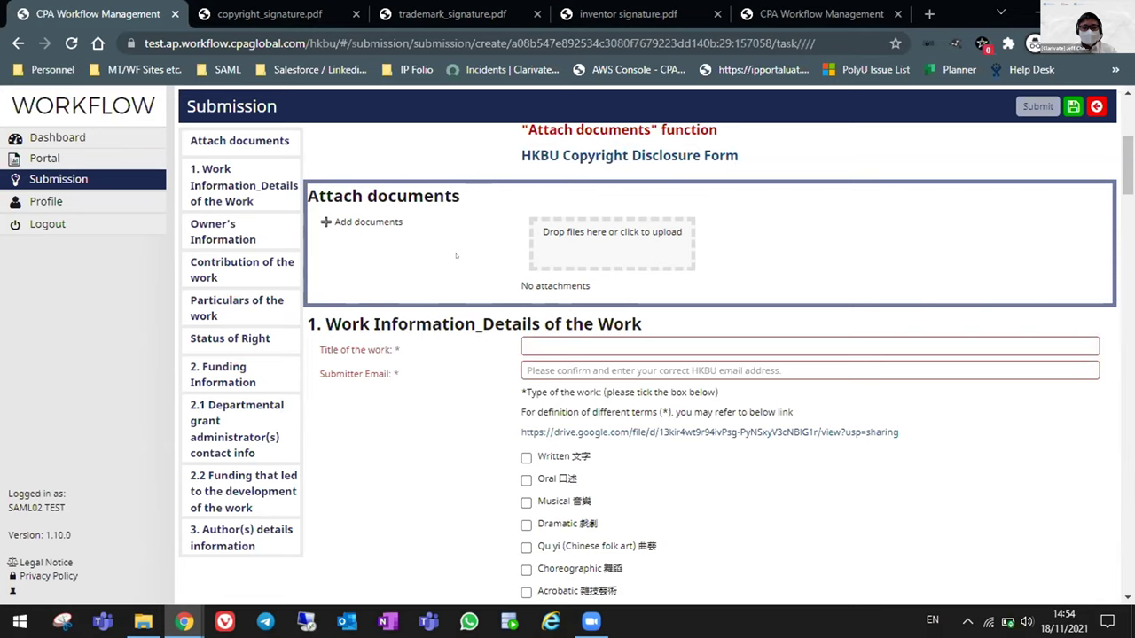
Scroll through the blank form, then go to the Dashboard listing SUB-0037 and SUB-0036.
scroll(1121, 152, "up", 4)
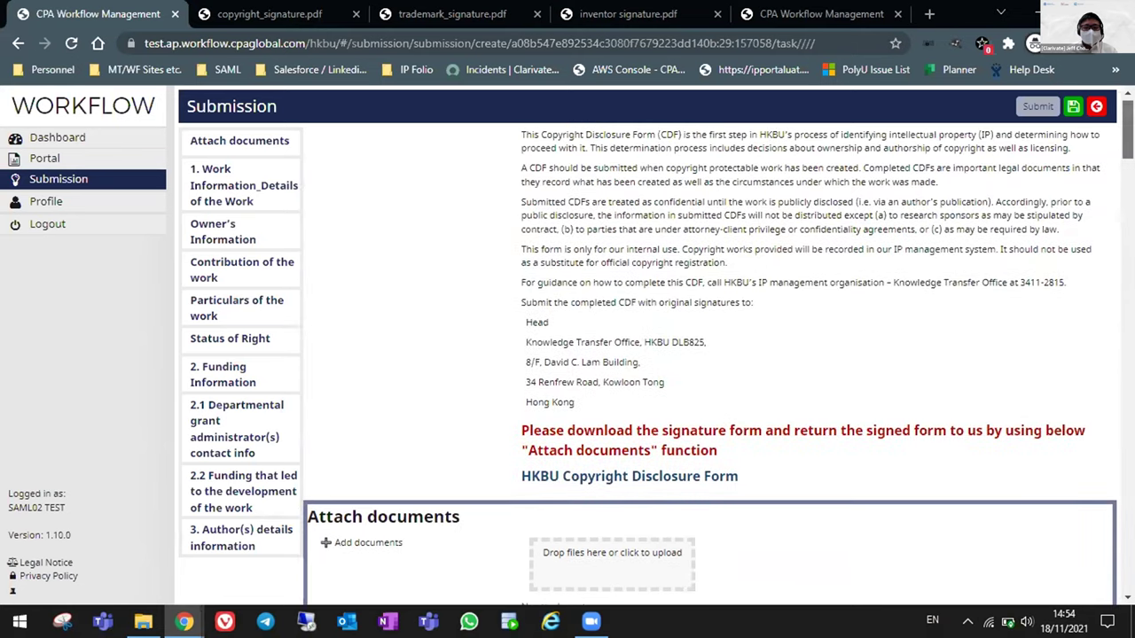
scroll(1079, 361, "down", 15)
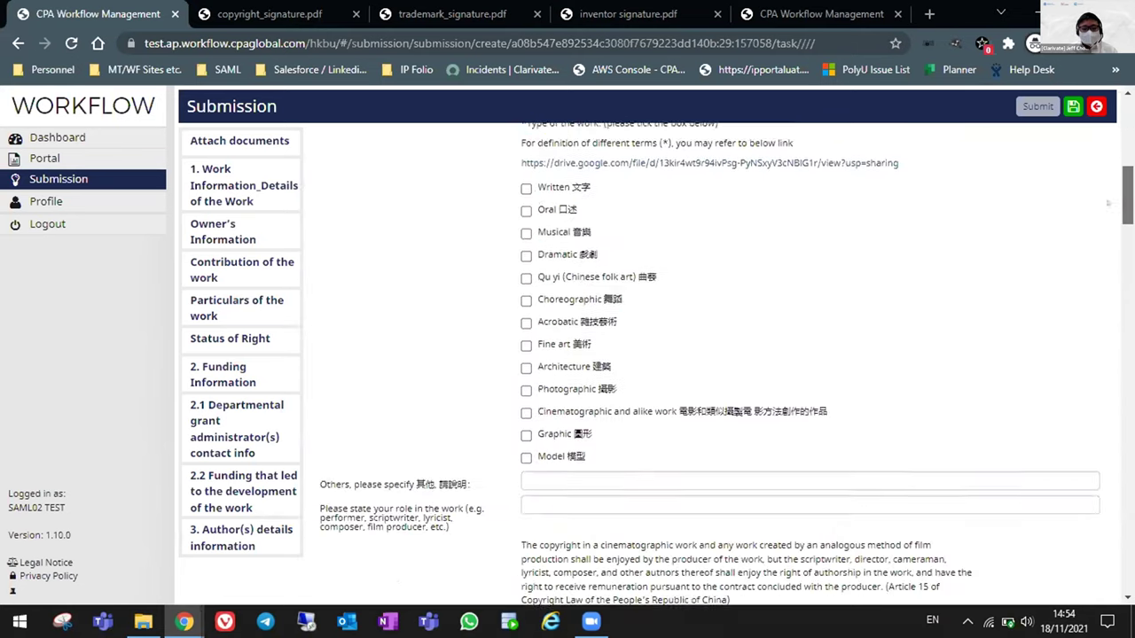
scroll(1079, 361, "down", 5)
scroll(1080, 401, "down", 15)
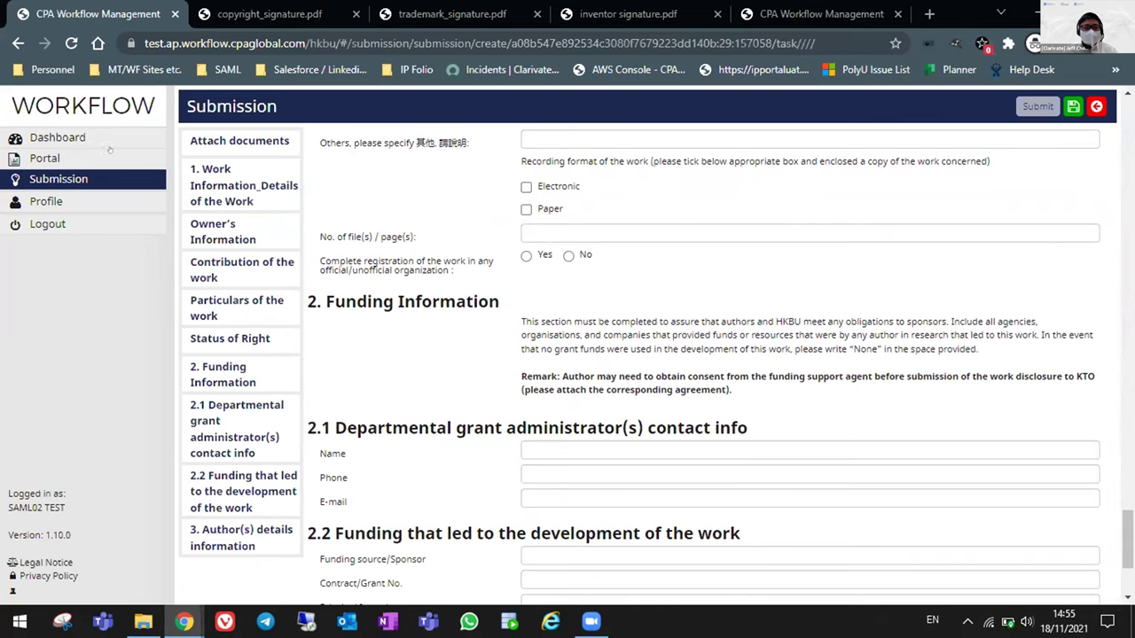
left_click(62, 140)
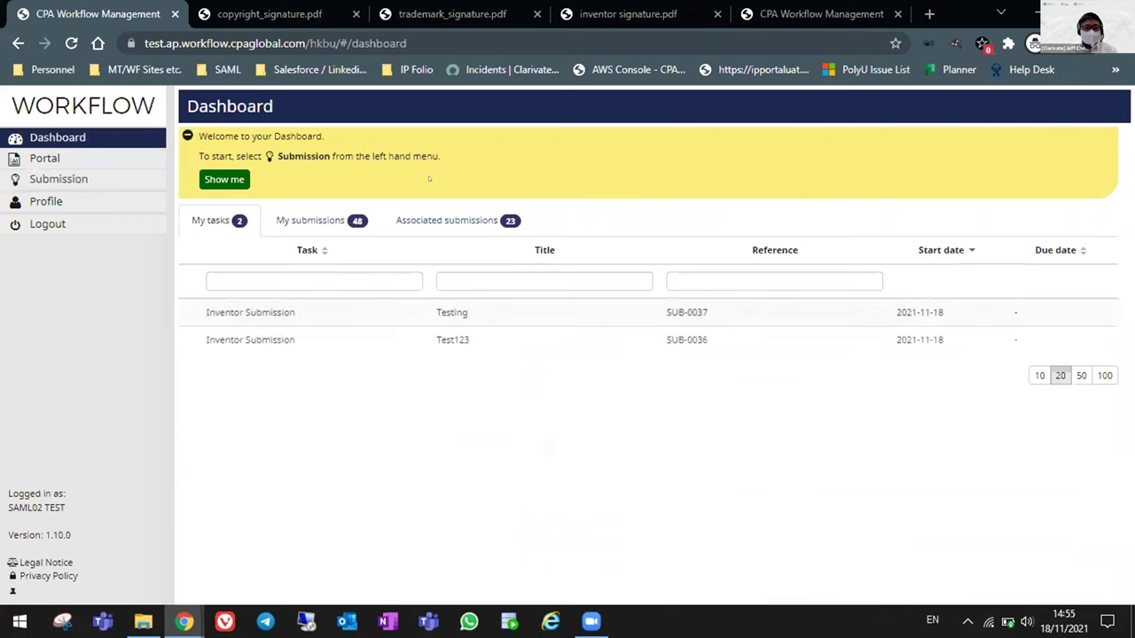